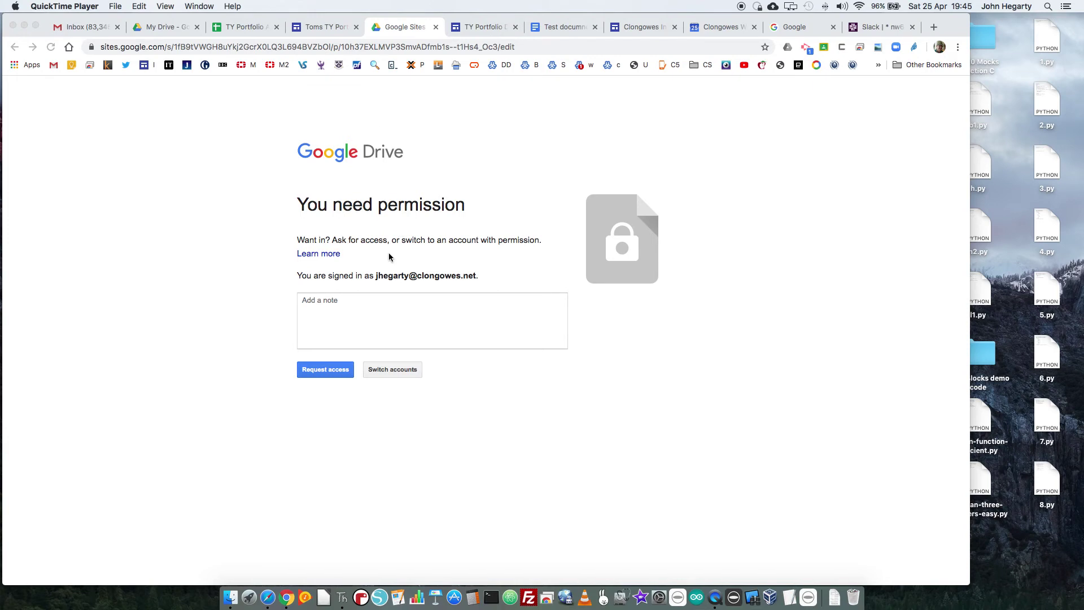
In the TY Portfolio Demo site, insert the recent Drive file "Test documnet for portfolio" below the header.
click(319, 28)
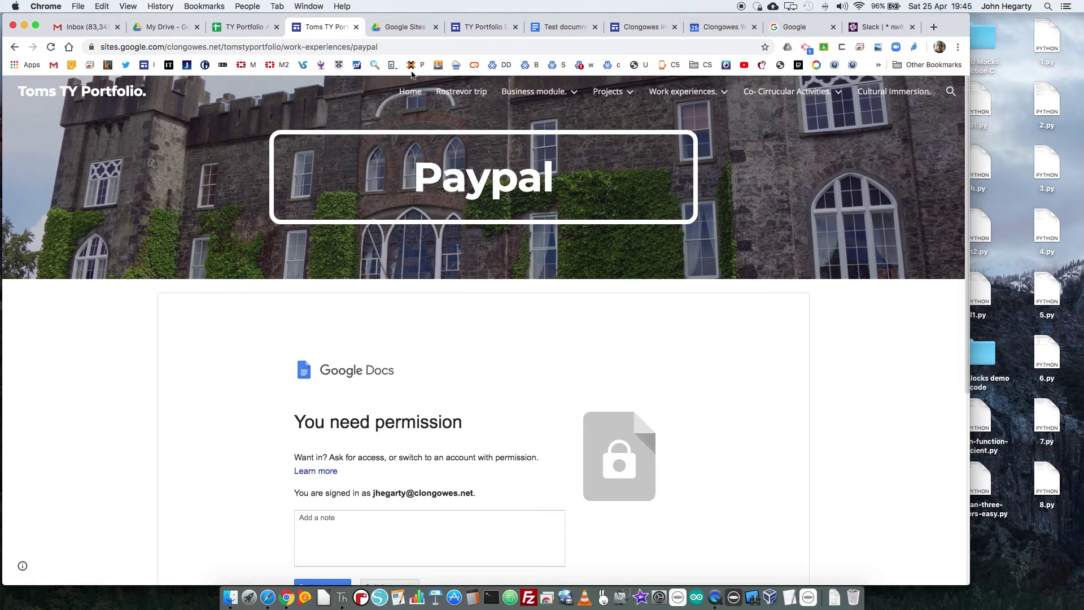
click(483, 26)
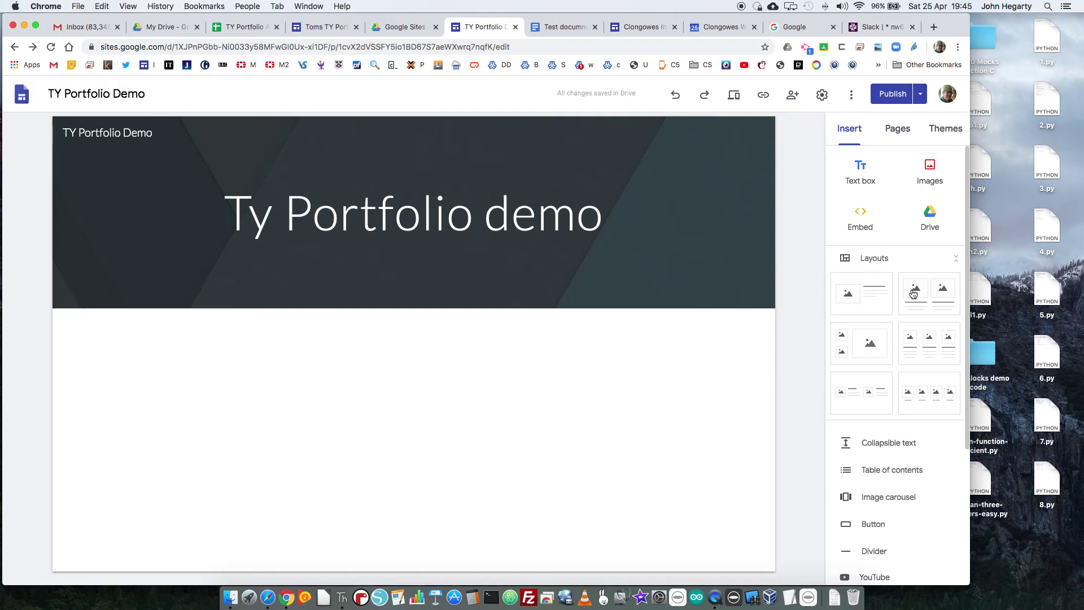
click(929, 216)
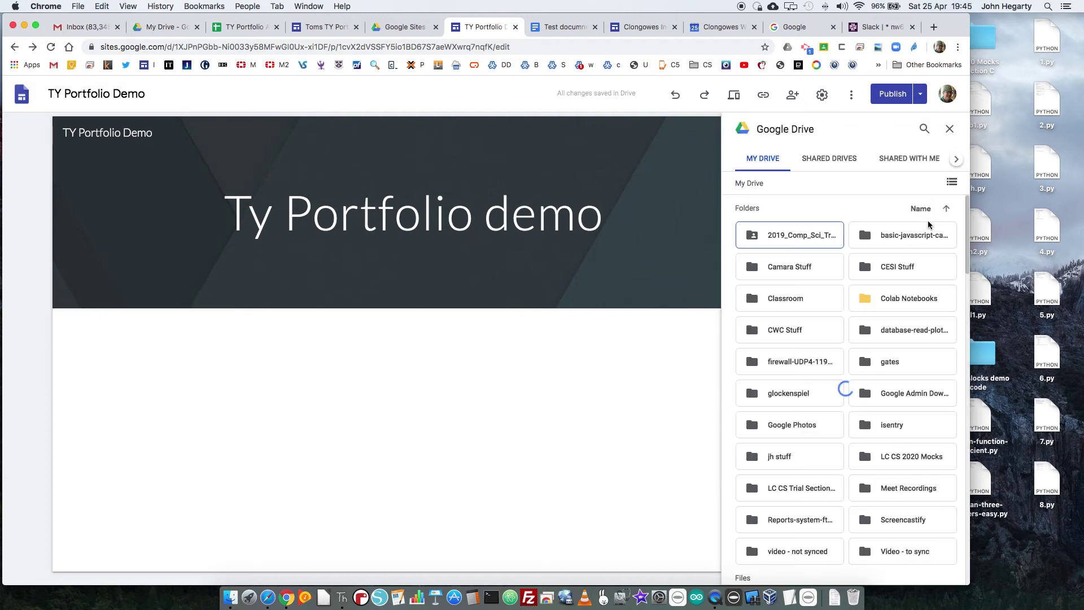
click(957, 160)
click(956, 159)
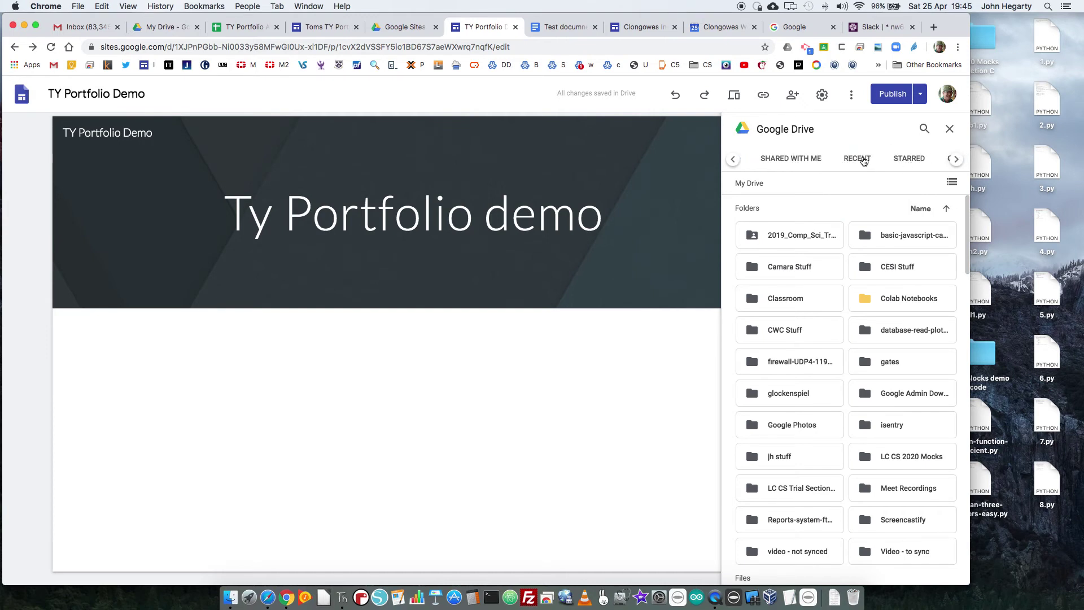
click(863, 159)
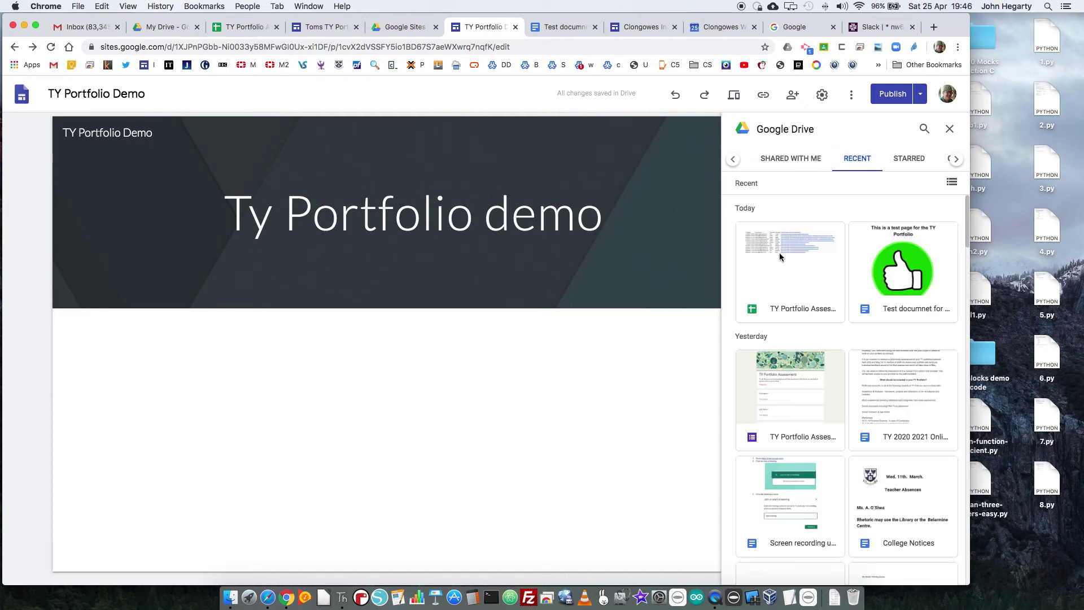
click(889, 265)
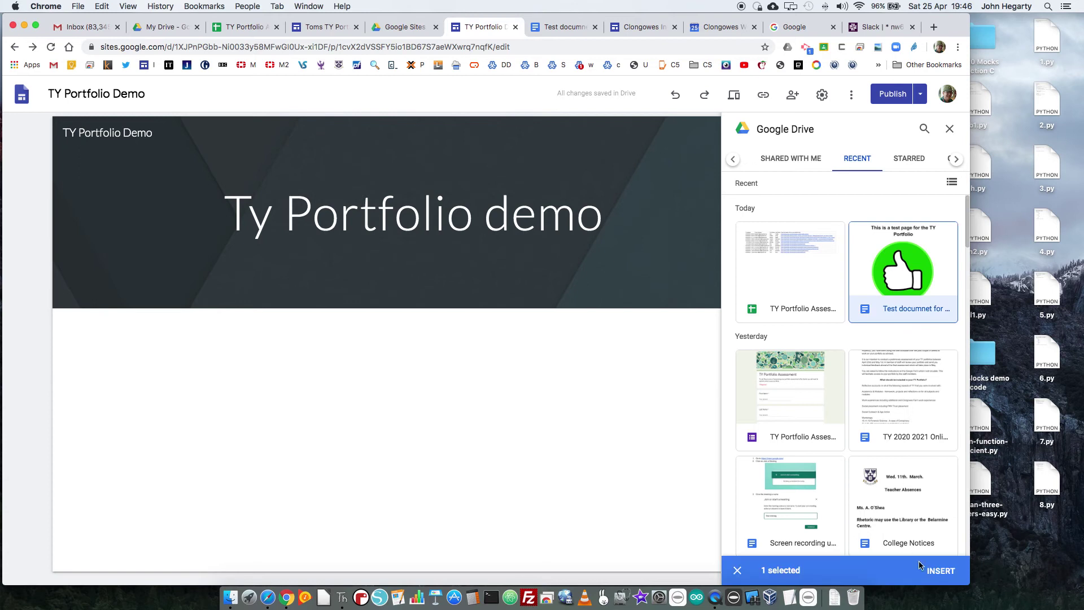
click(935, 571)
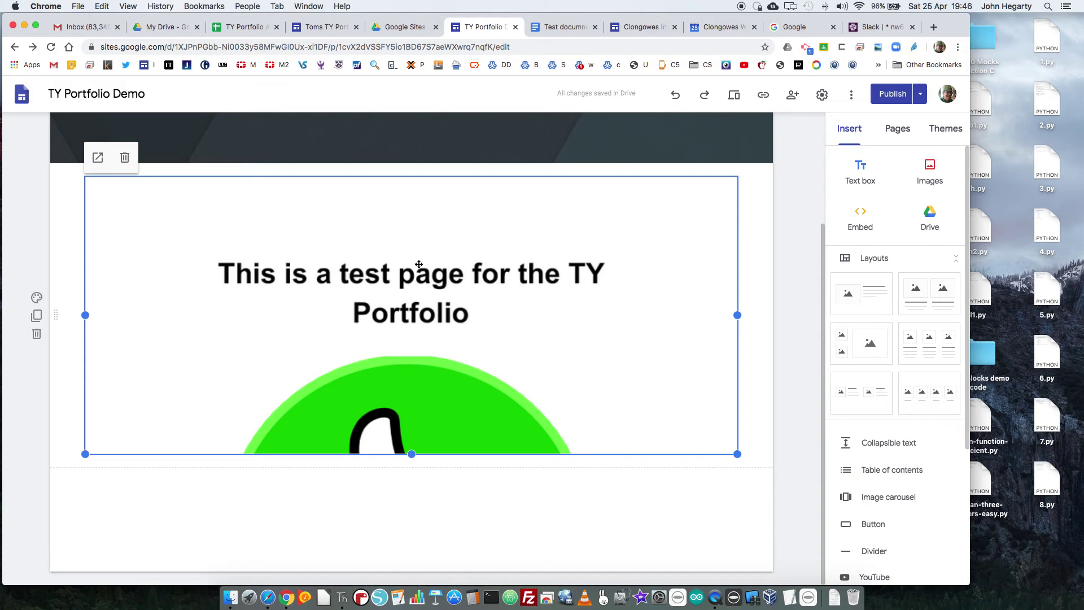
Preview the site and look through the embedded test document, then return to the editor.
click(735, 95)
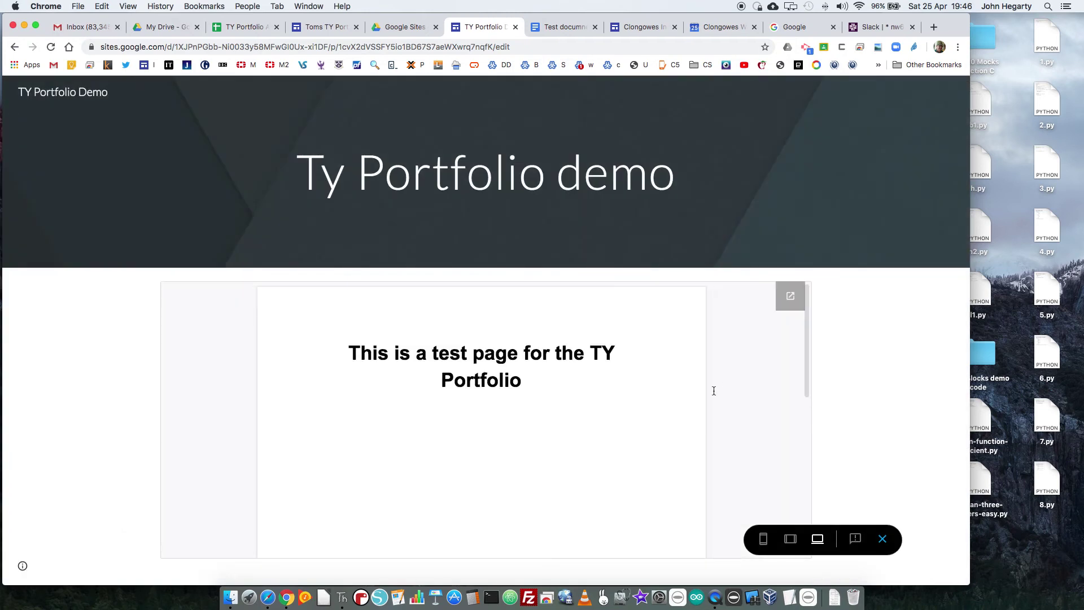
scroll(735, 404, down, 10)
scroll(741, 405, up, 4)
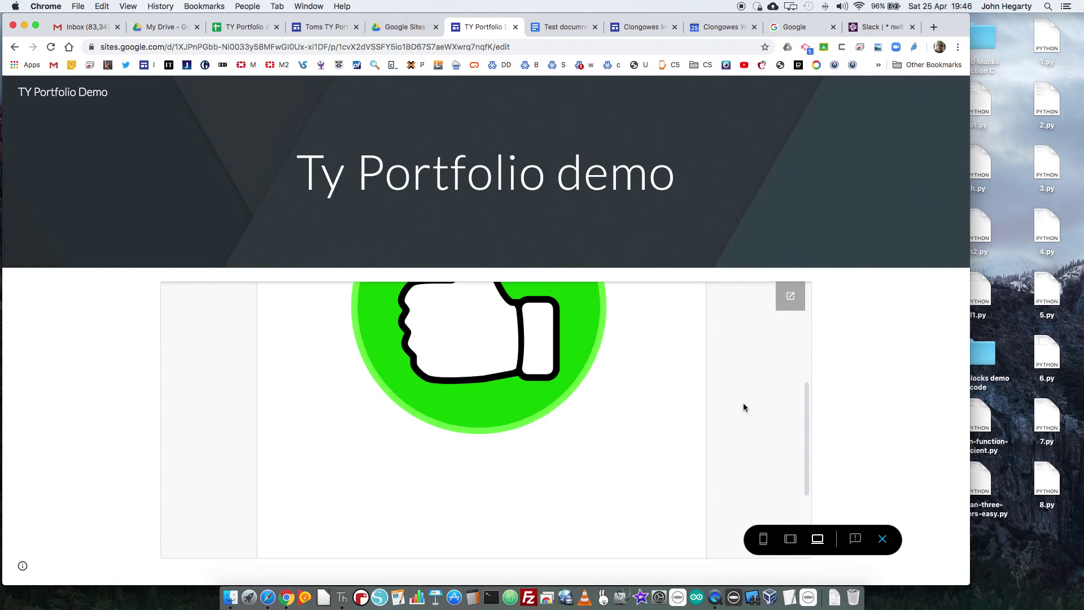
scroll(743, 402, up, 5)
click(882, 538)
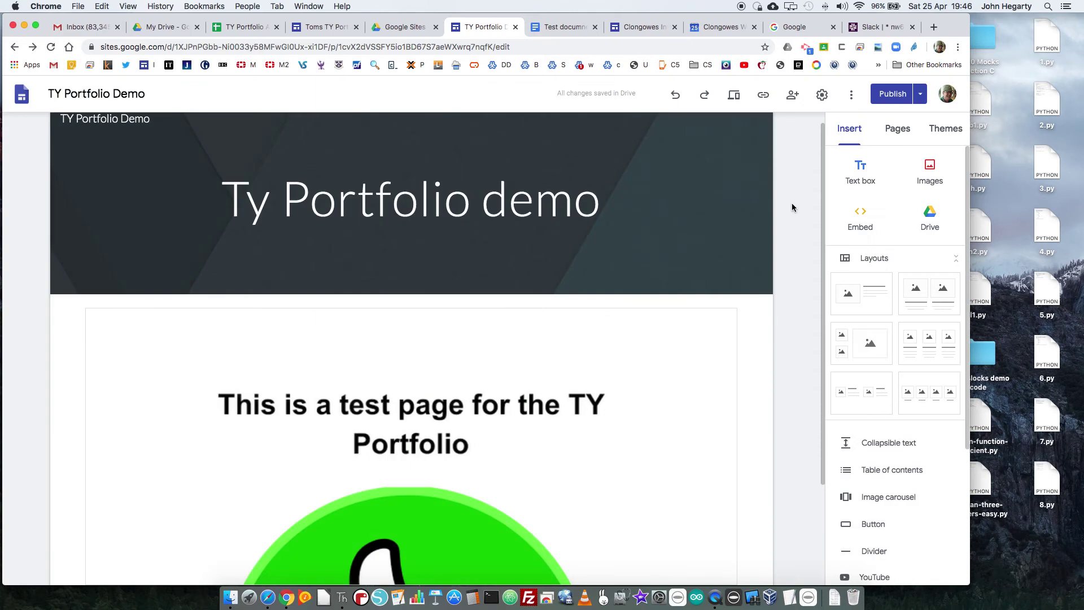
Compare the site's draft with its published version without publishing, and copy the published site link.
click(890, 93)
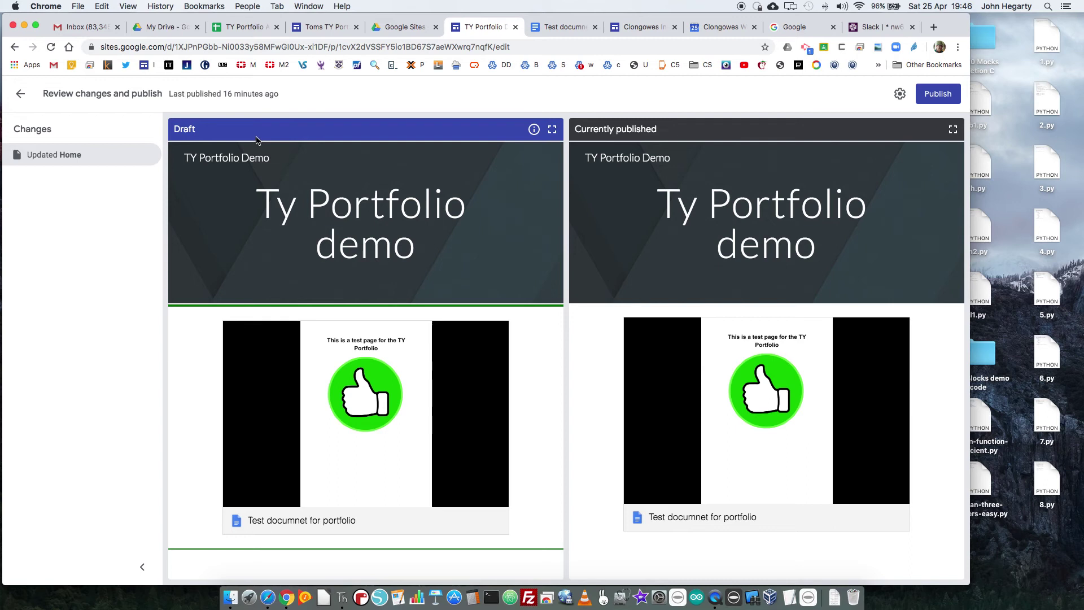
click(22, 98)
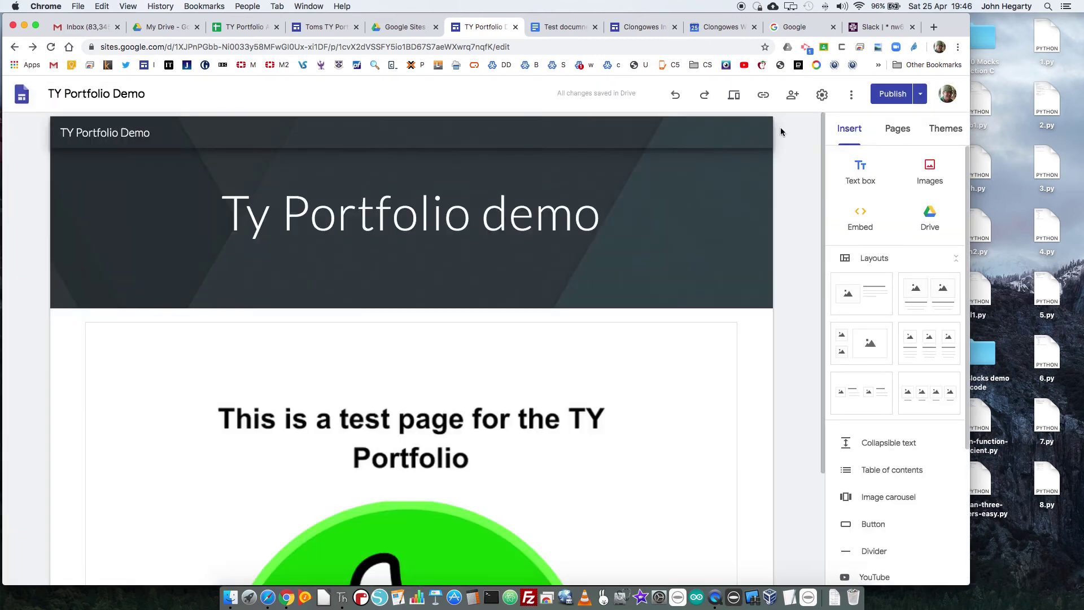
click(764, 97)
click(617, 337)
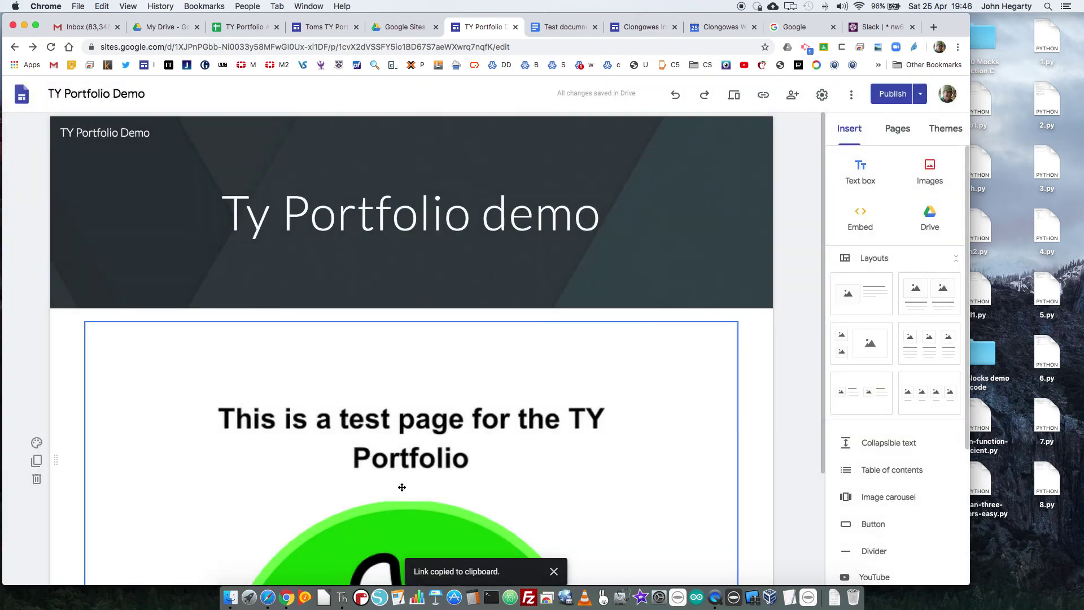
Switch to Safari, reload the published demo site to check its embedded document, and return to the site editor in Chrome.
click(268, 597)
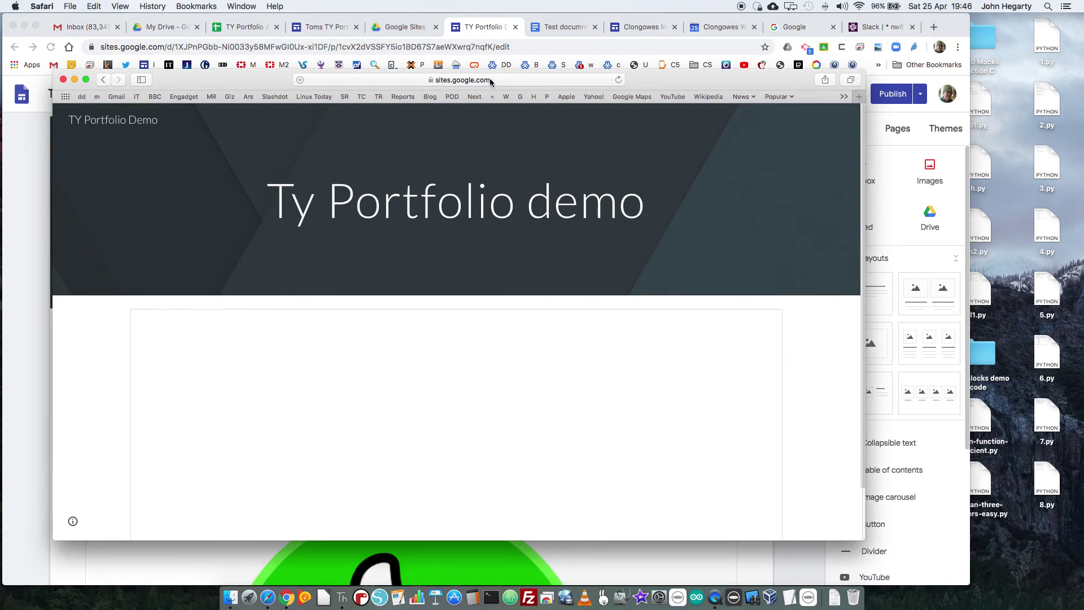
key(super+r)
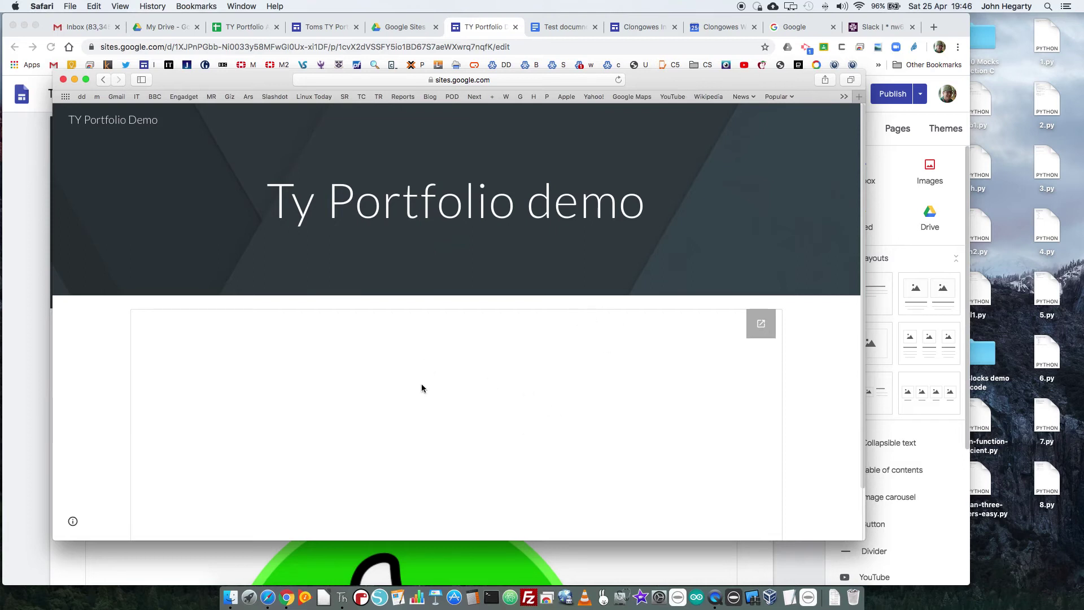
drag(247, 76, 221, 26)
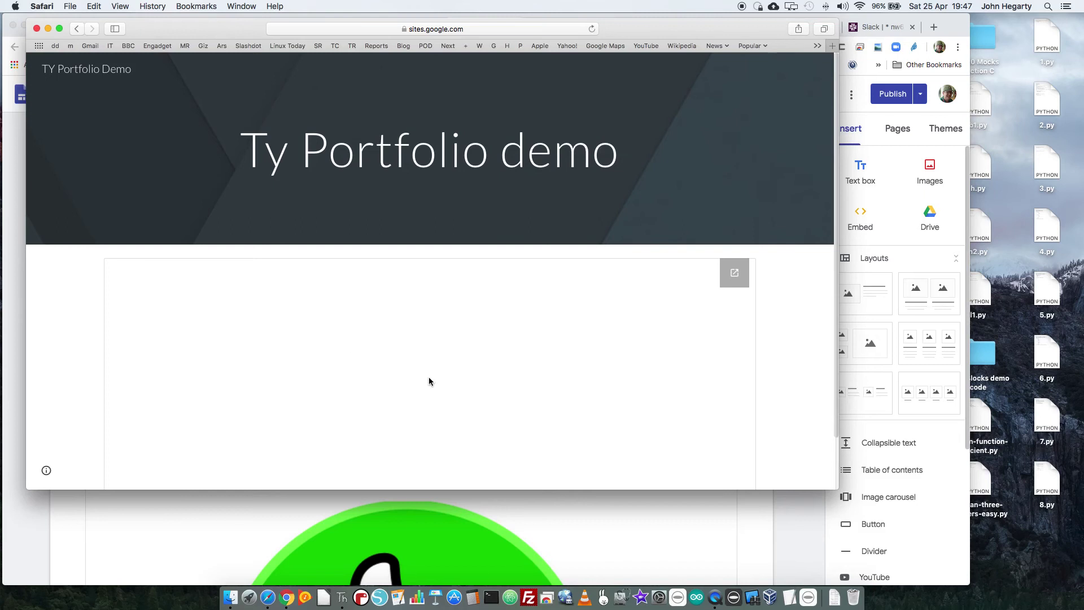
click(106, 521)
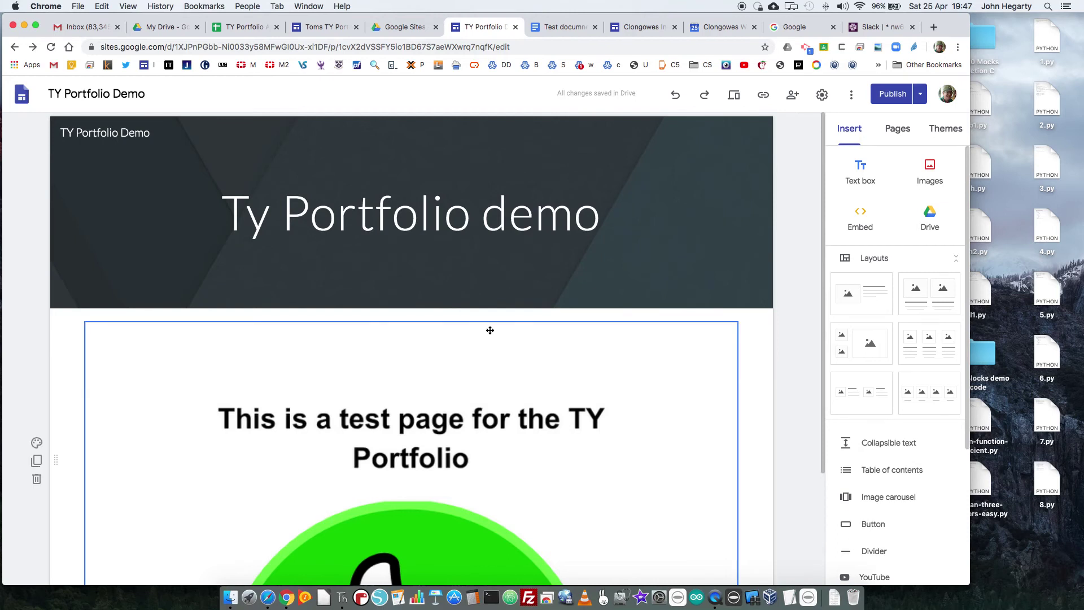
click(442, 202)
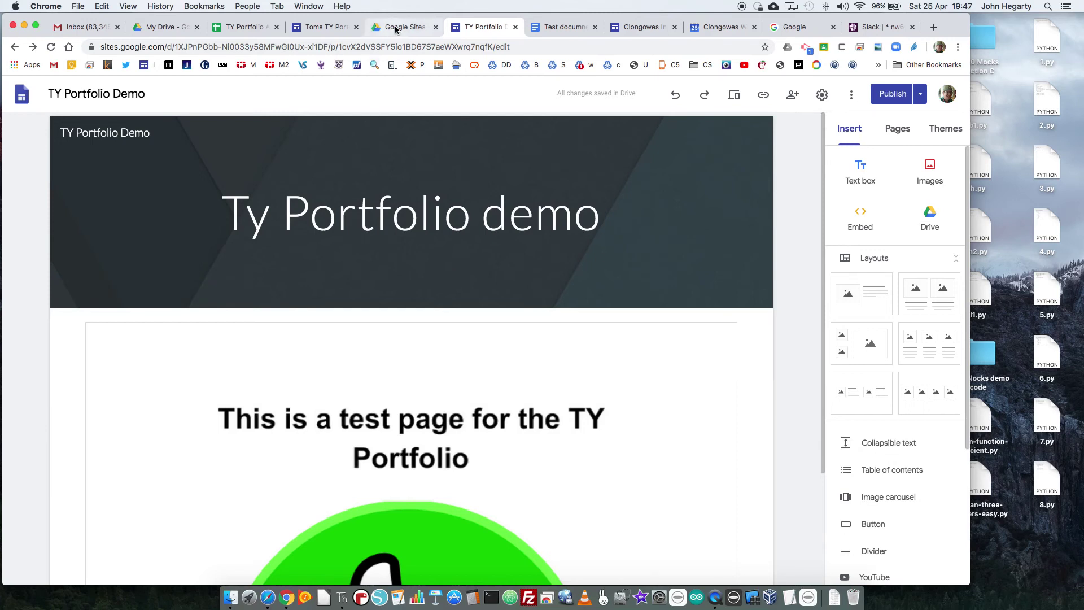
Examine the advanced sharing settings and link sharing options of "Test documnet for portfolio", leaving them without saving a change.
click(149, 28)
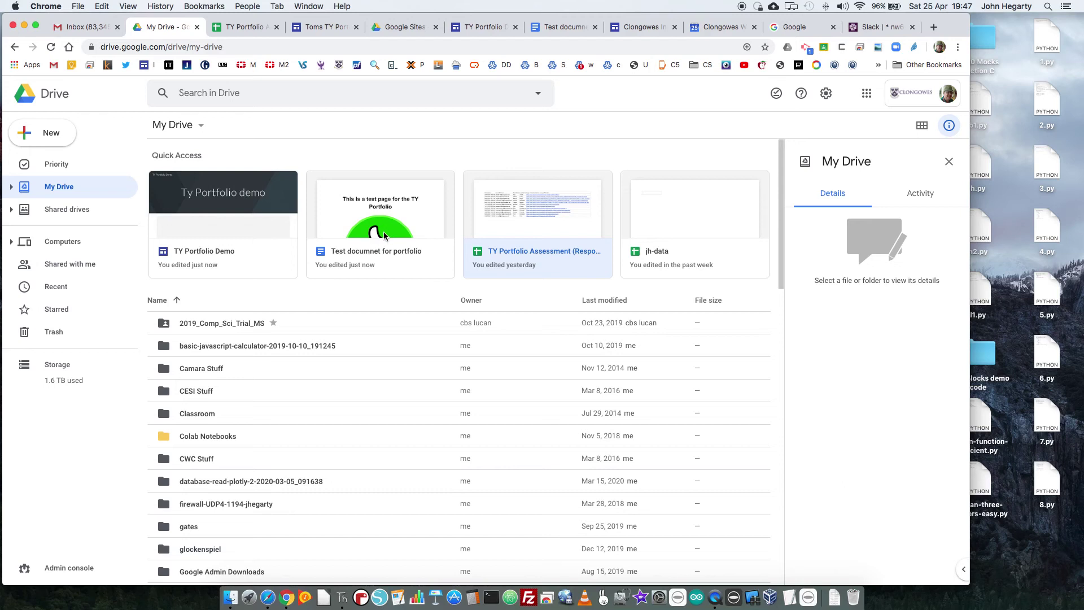
click(567, 29)
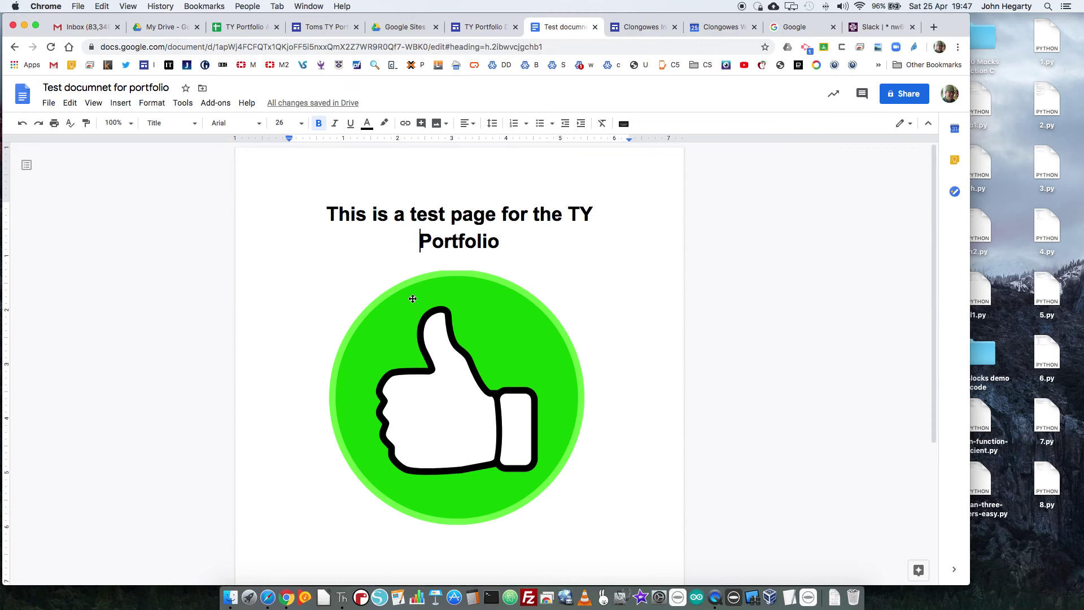
click(909, 99)
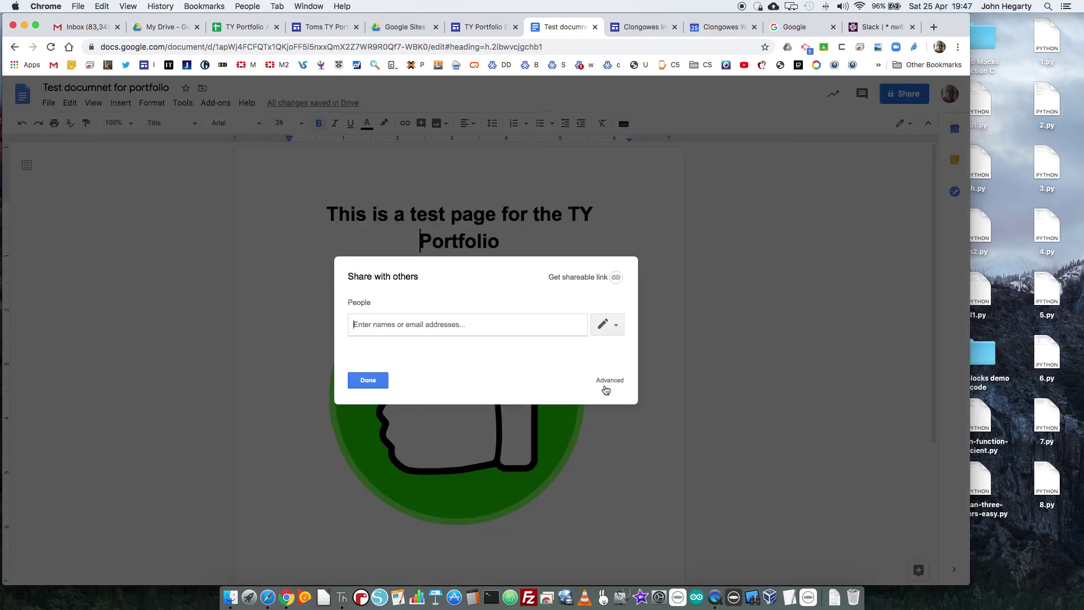
click(610, 380)
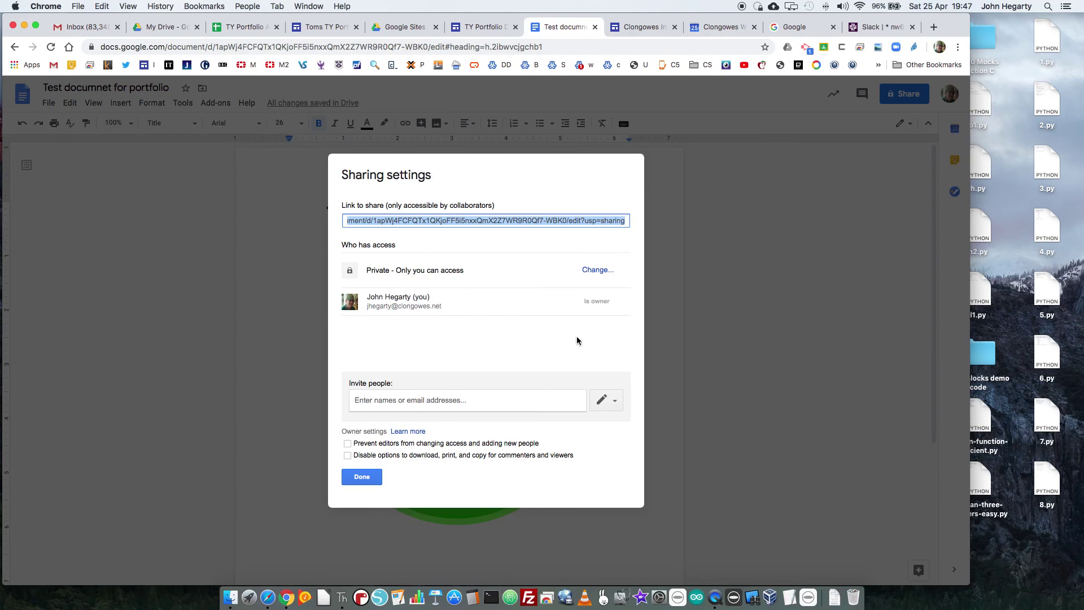
click(591, 271)
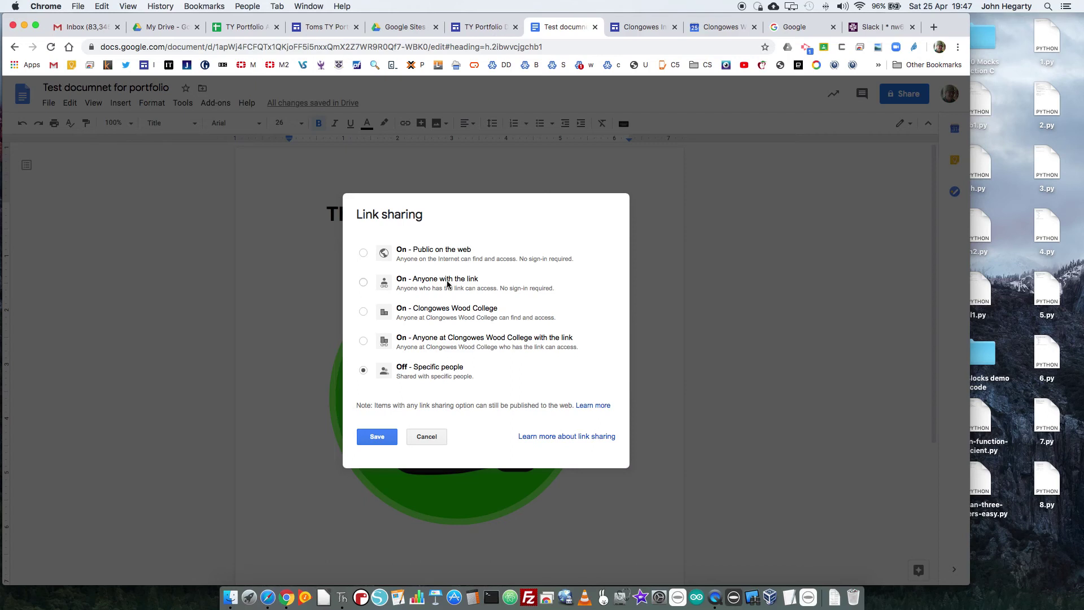
click(426, 438)
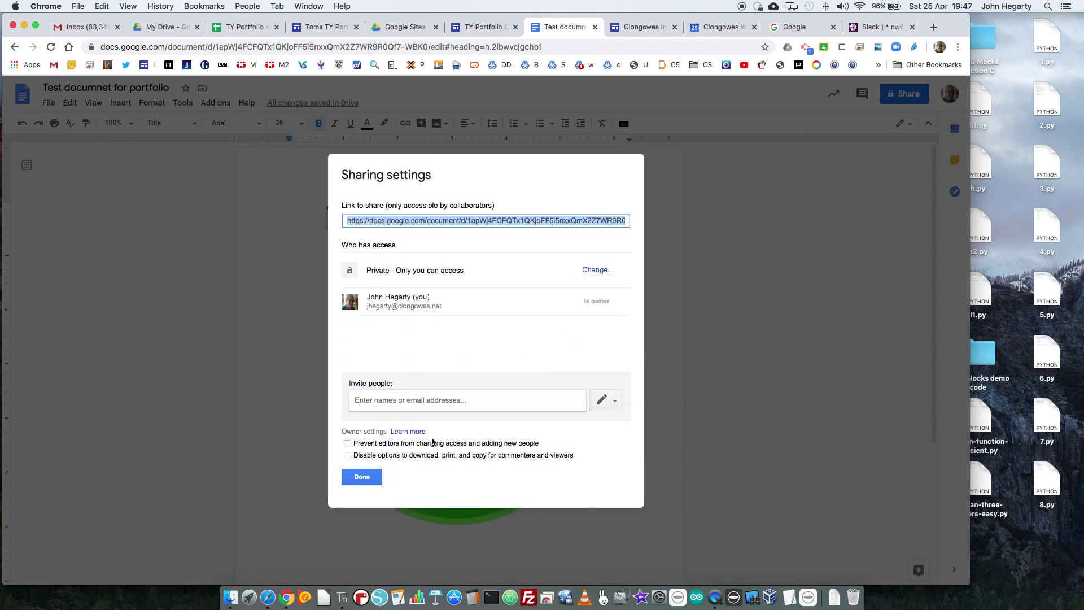
click(375, 483)
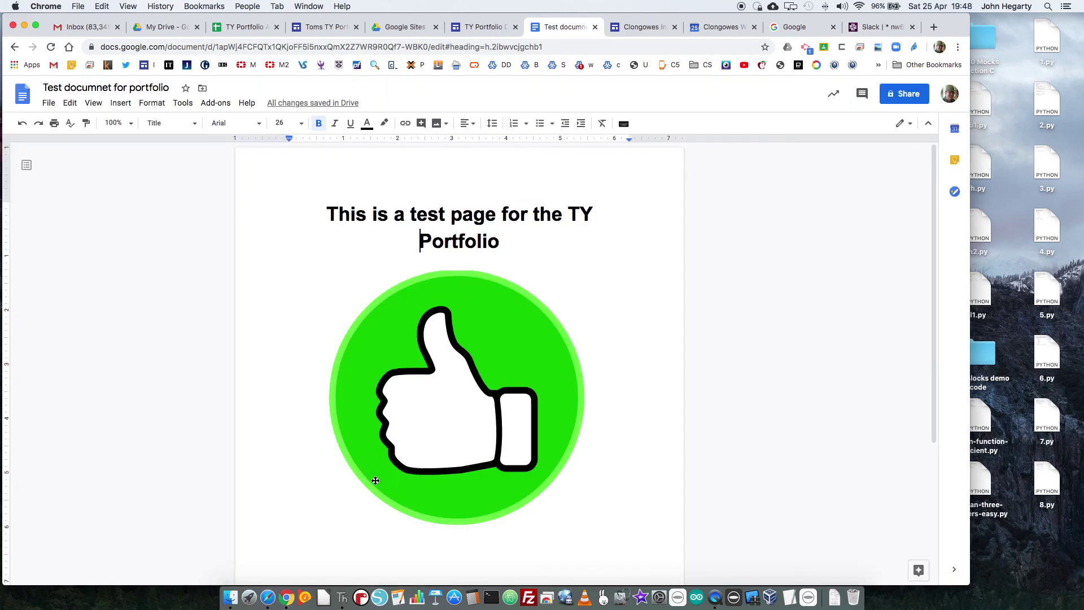
Create a new folder named TY Work in My Drive.
click(157, 27)
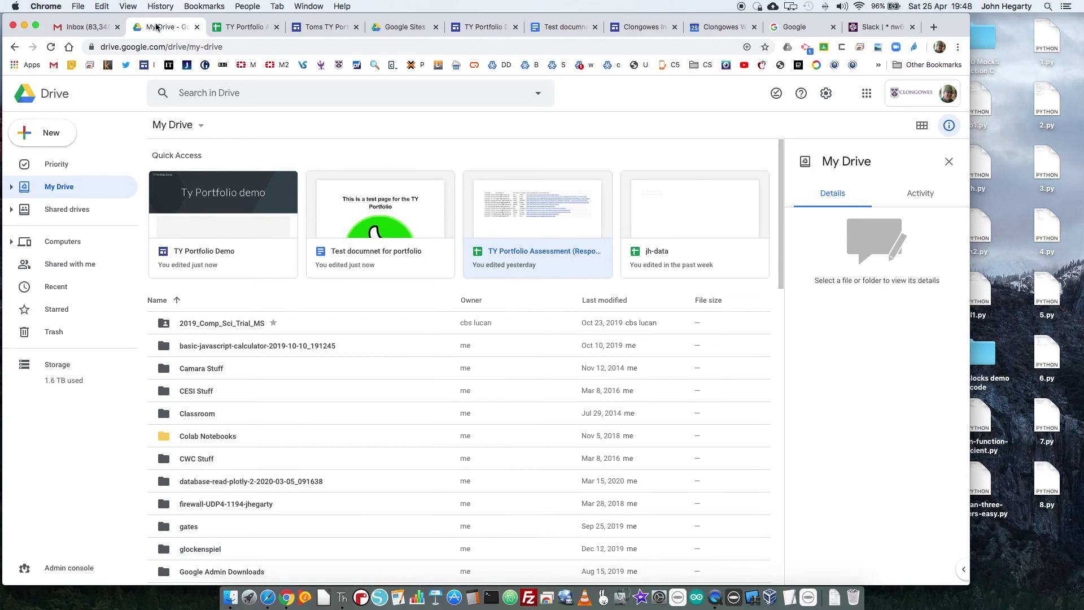
click(47, 136)
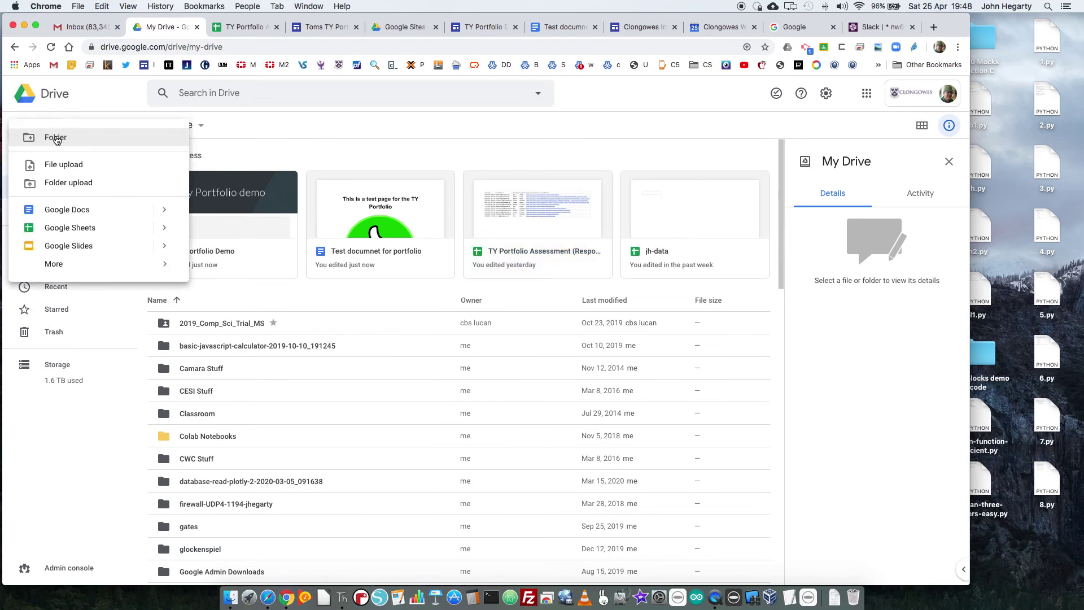
click(52, 138)
text(TY Wo)
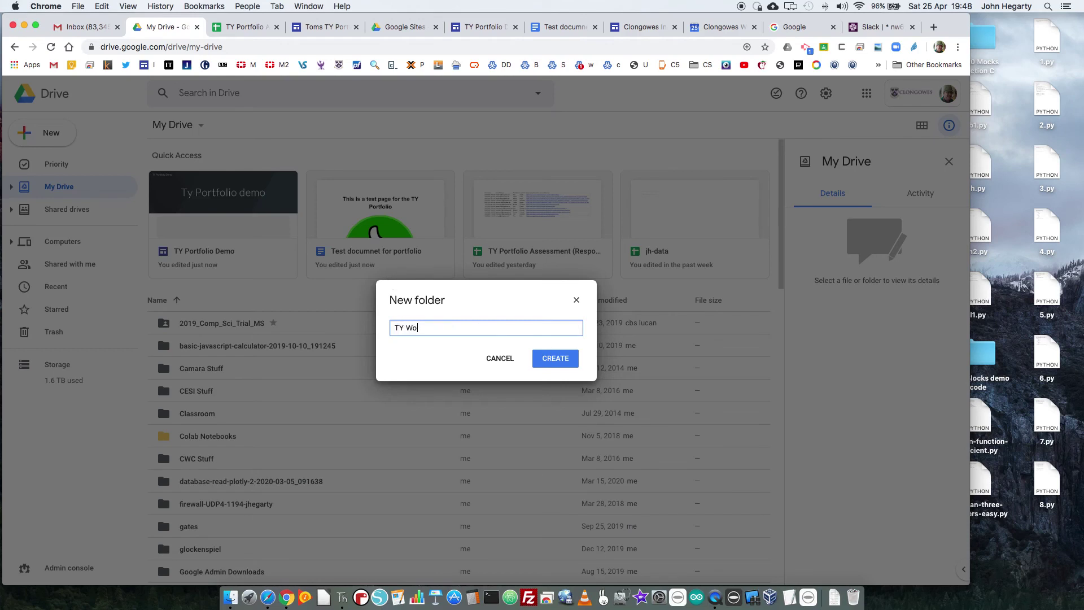
click(555, 357)
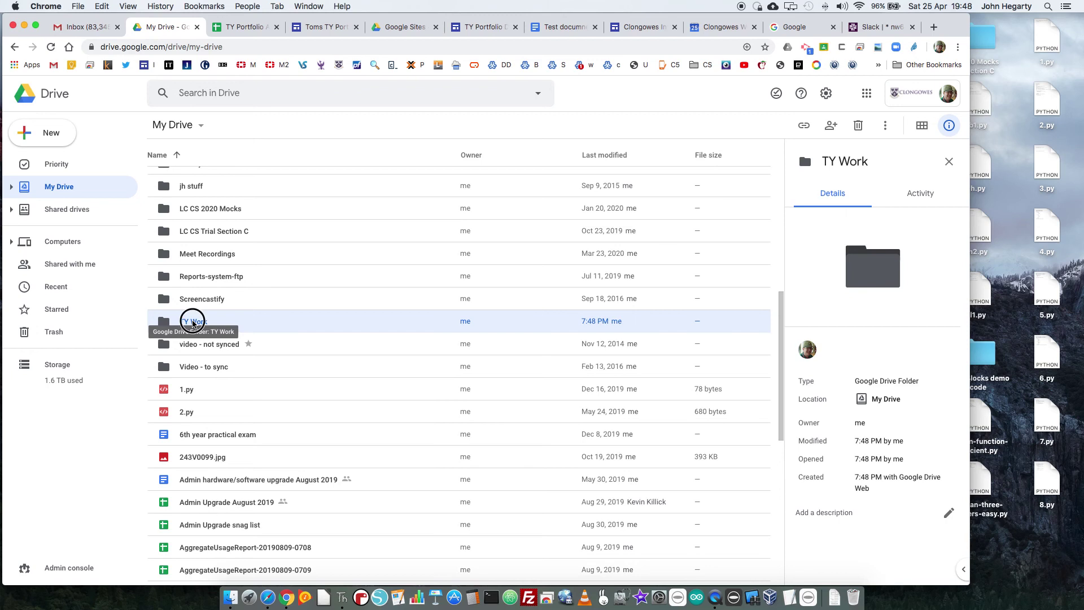
Open the TY Work folder and set its link sharing to "On - Anyone with the link" with "Can view only" access.
double_click(193, 322)
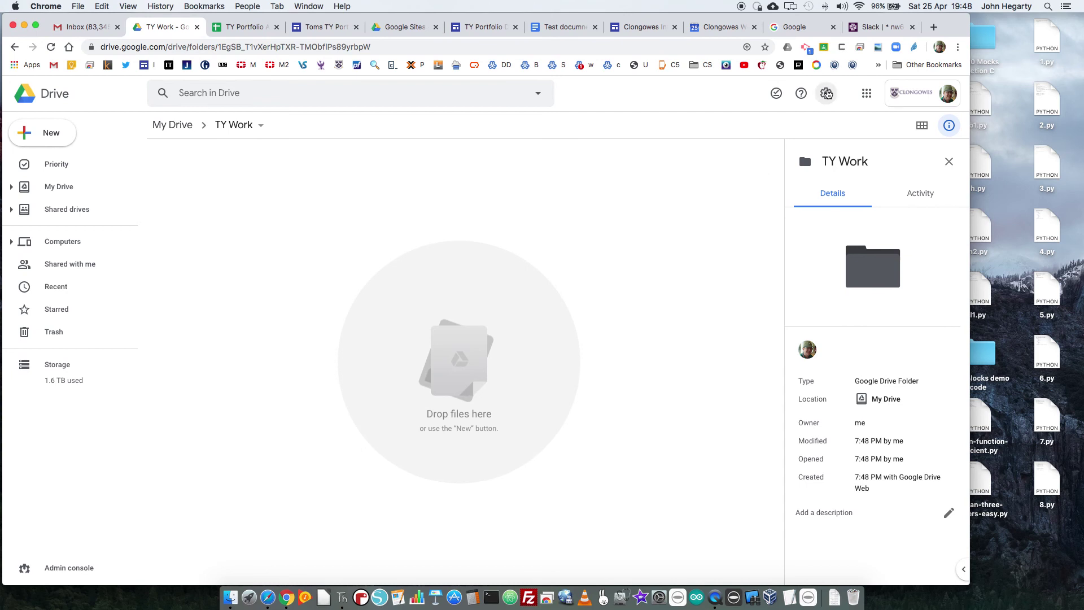
click(260, 133)
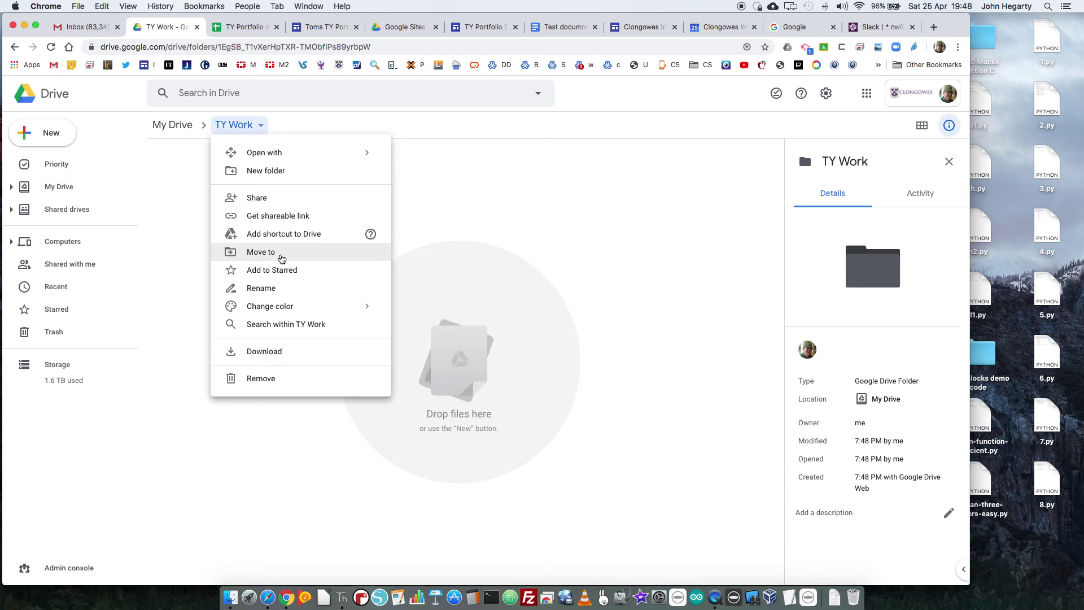
click(256, 197)
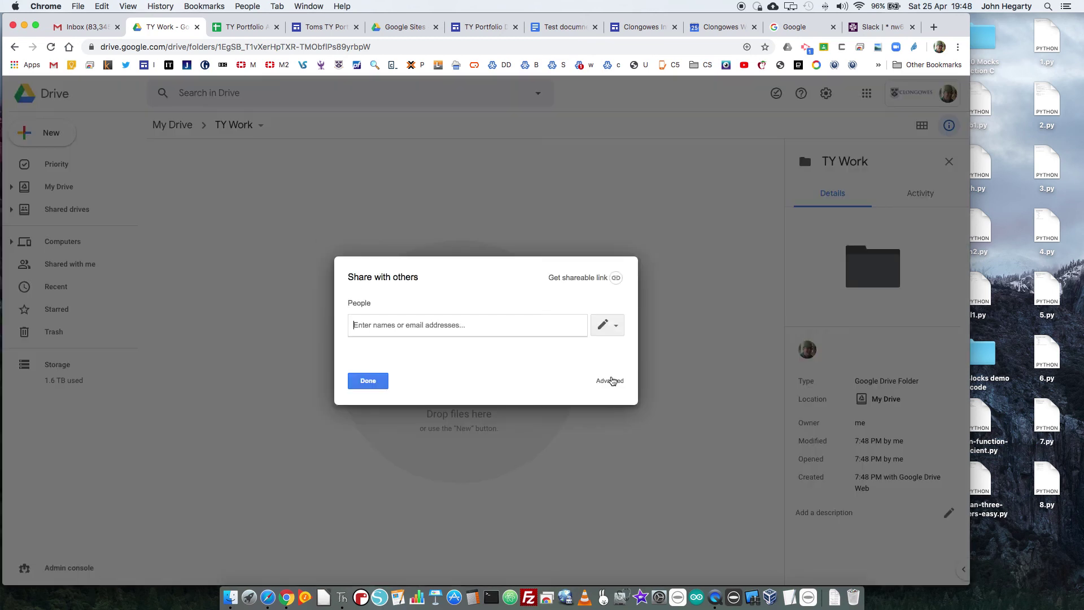
click(612, 380)
click(597, 275)
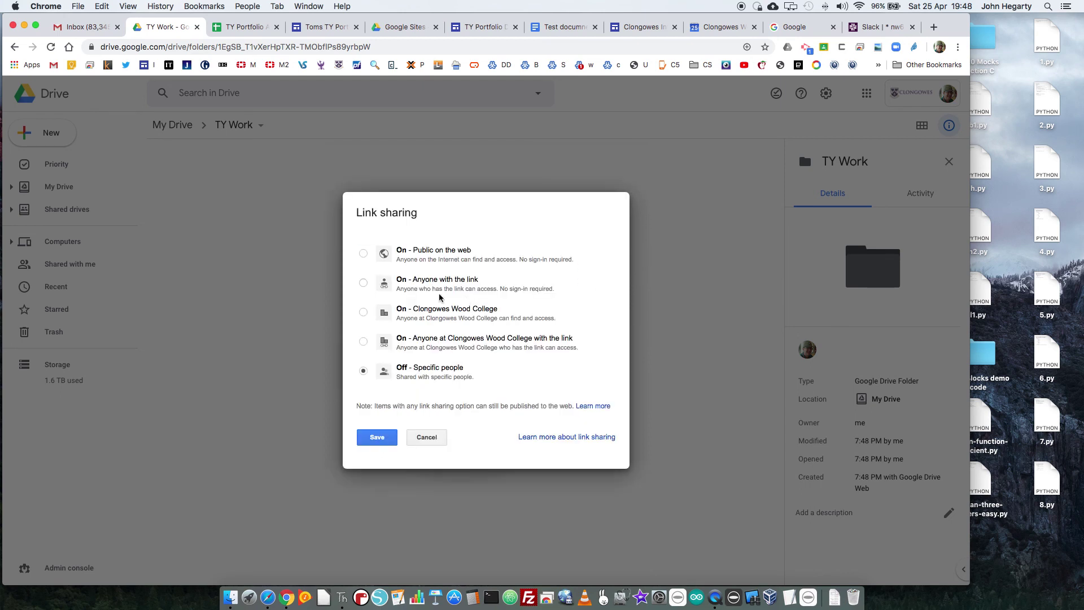
click(363, 283)
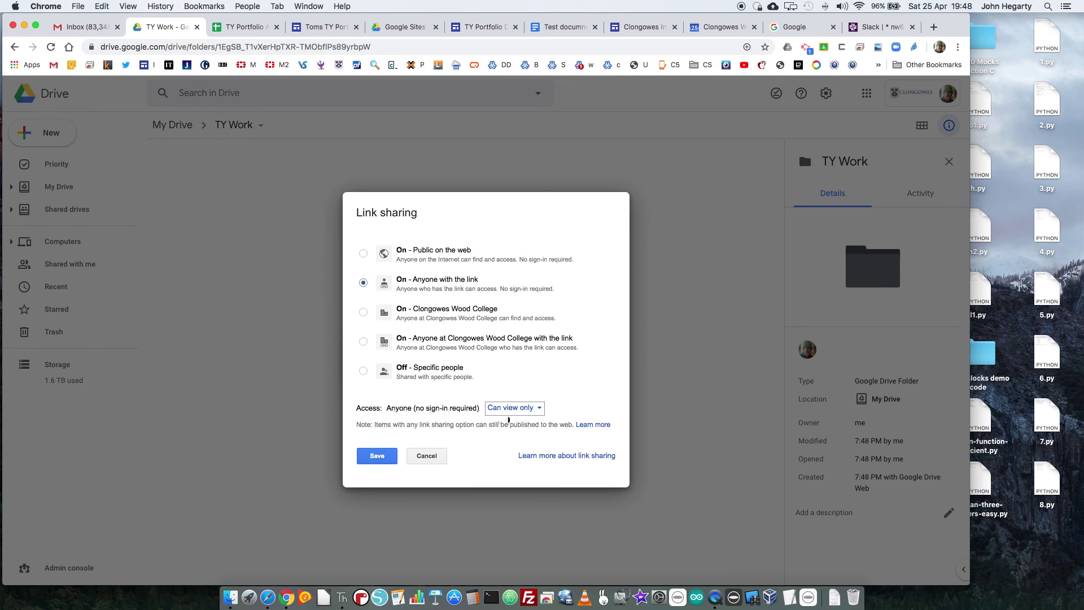
click(373, 462)
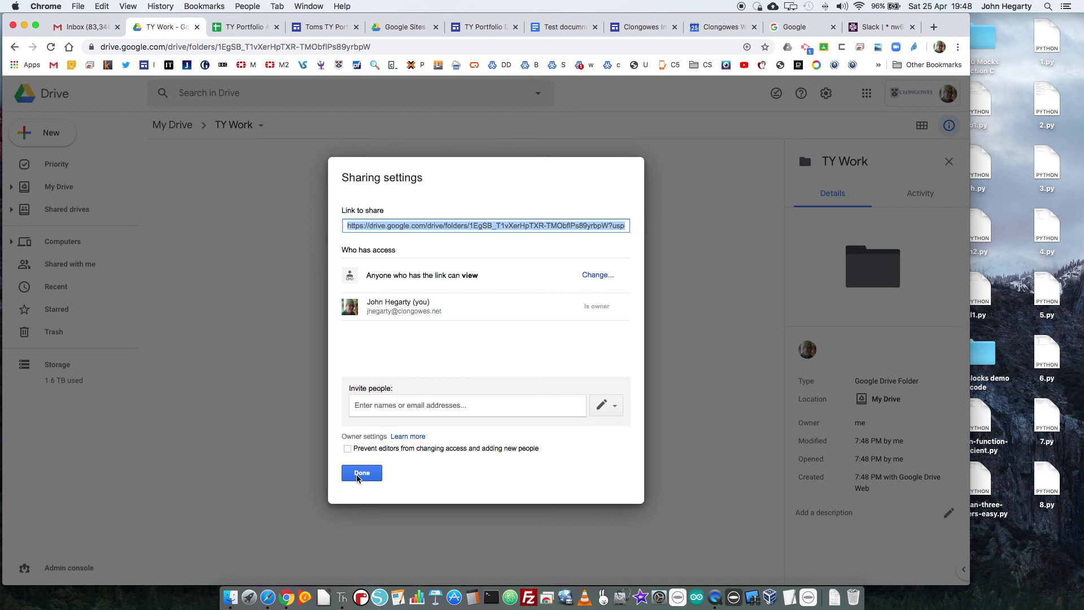
Finish and close the sharing settings of the TY Work folder.
click(362, 475)
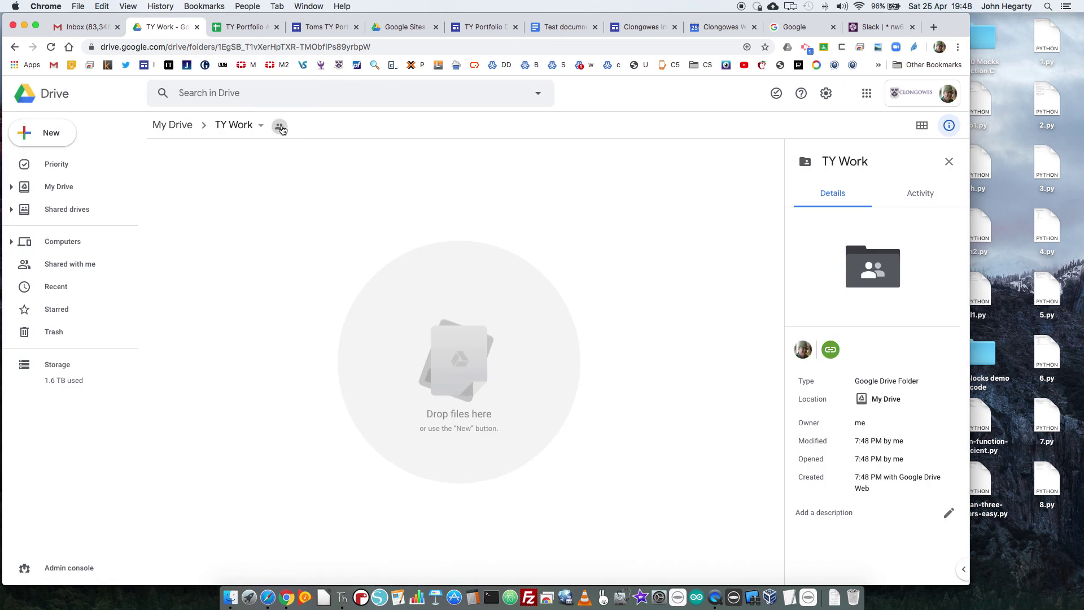
click(280, 128)
Move "Test documnet for portfolio" from its open document into the TY Work folder in My Drive, accepting the access change.
click(557, 28)
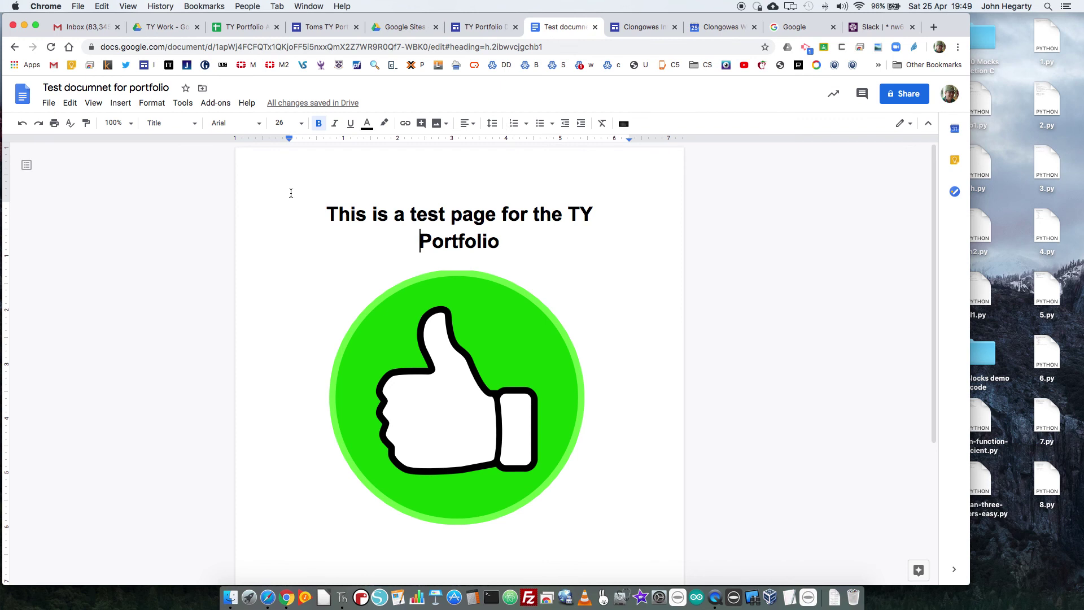
click(49, 103)
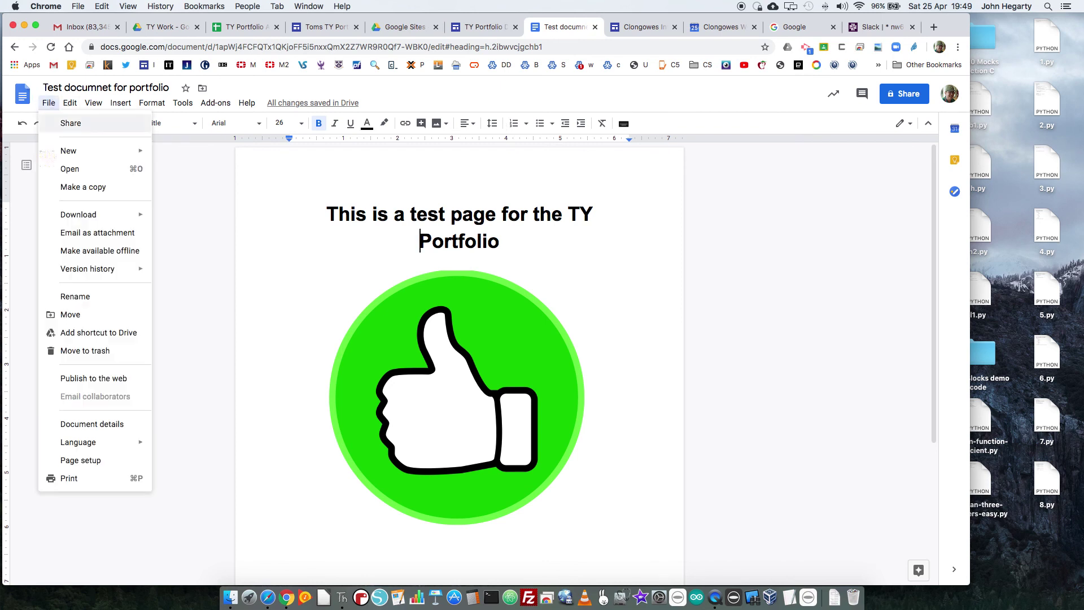
click(70, 317)
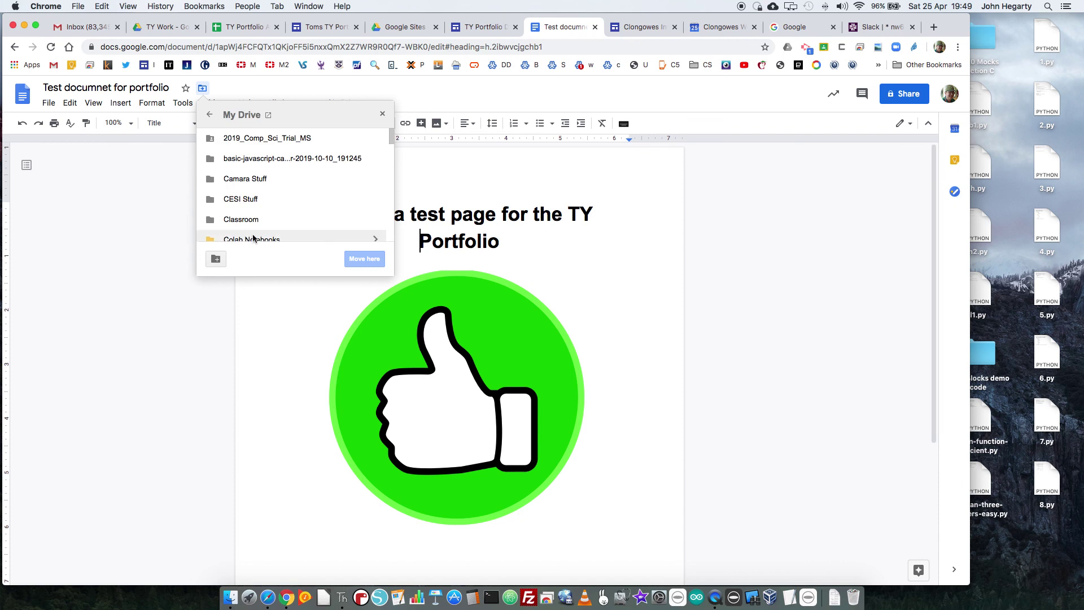
scroll(303, 216, down, 3)
scroll(299, 219, down, 5)
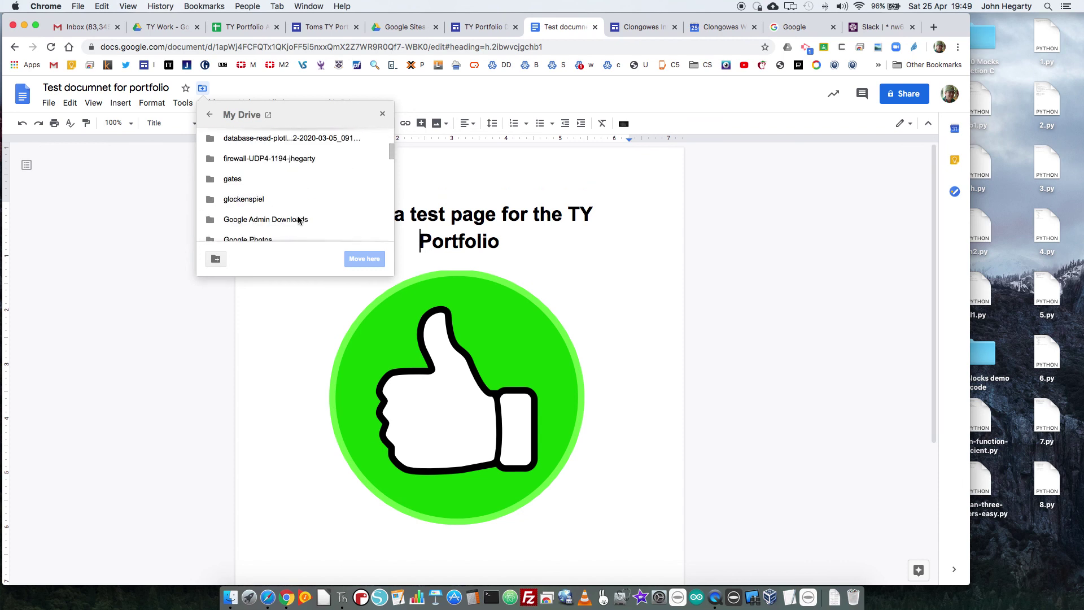
click(240, 214)
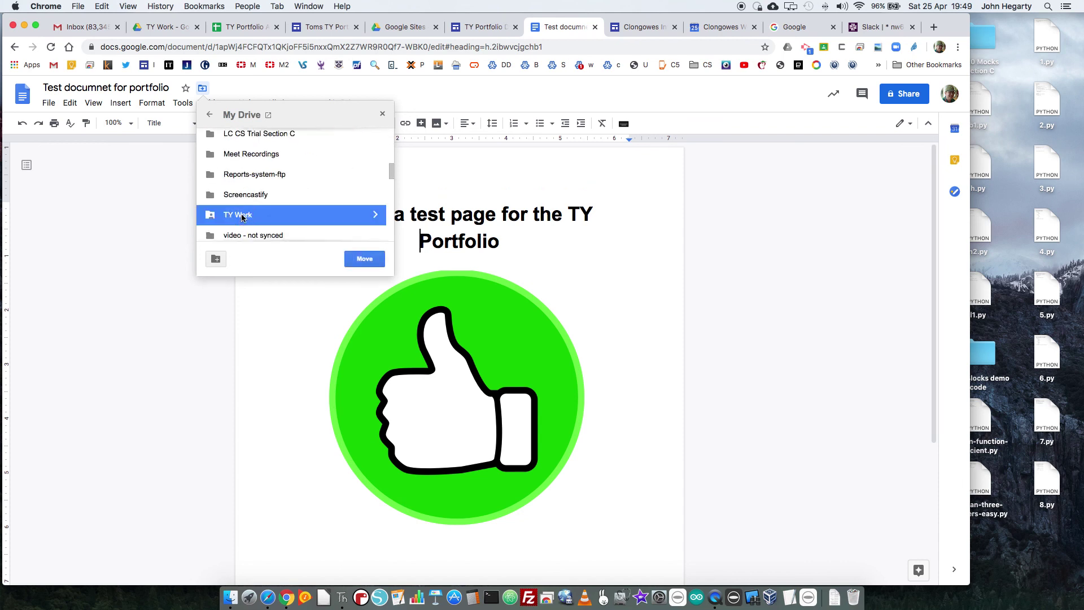
click(363, 259)
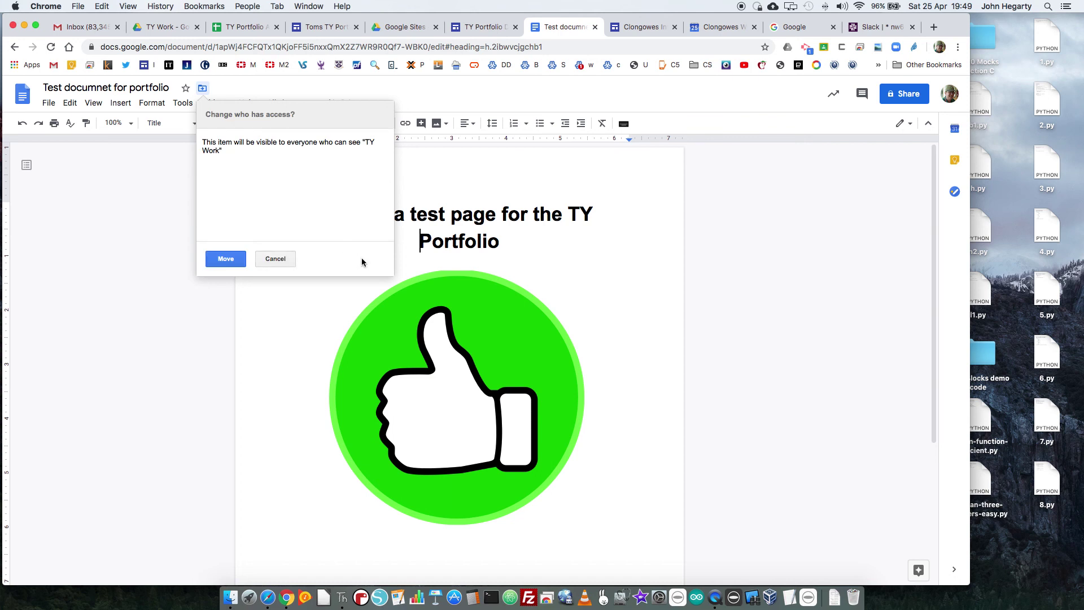
click(217, 261)
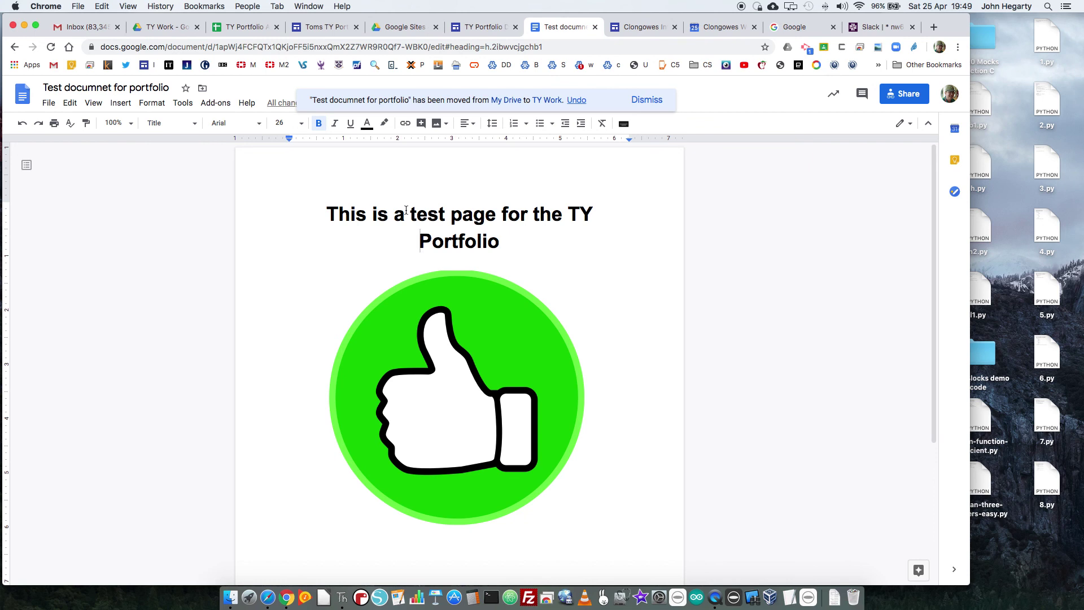
Check the moved document's sharing in the TY Work folder, and switch to Safari to view it embedded in the published demo site.
click(162, 27)
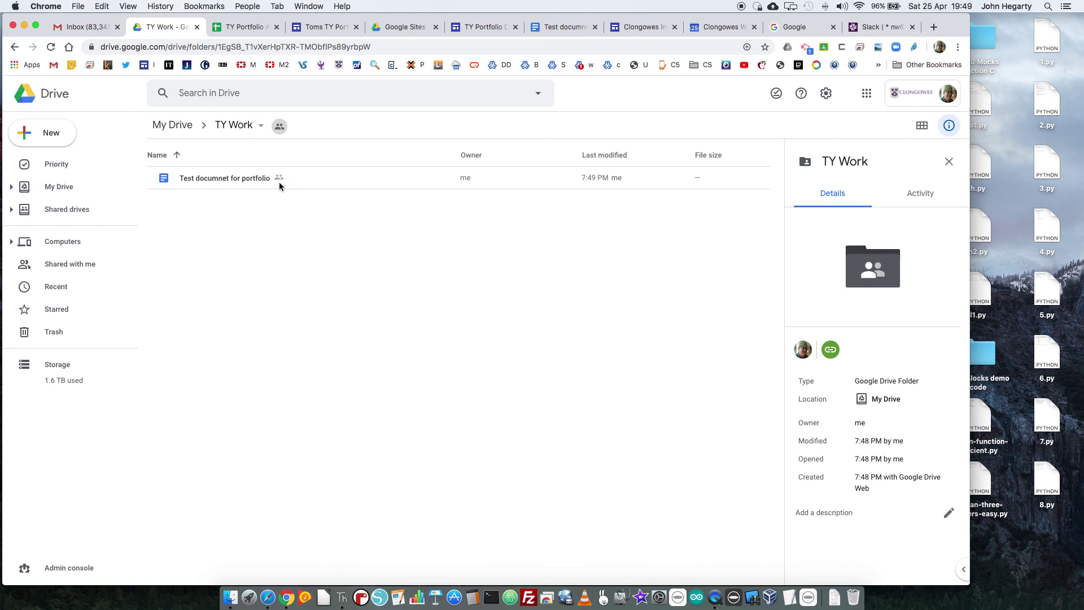
click(279, 126)
key(super+Tab)
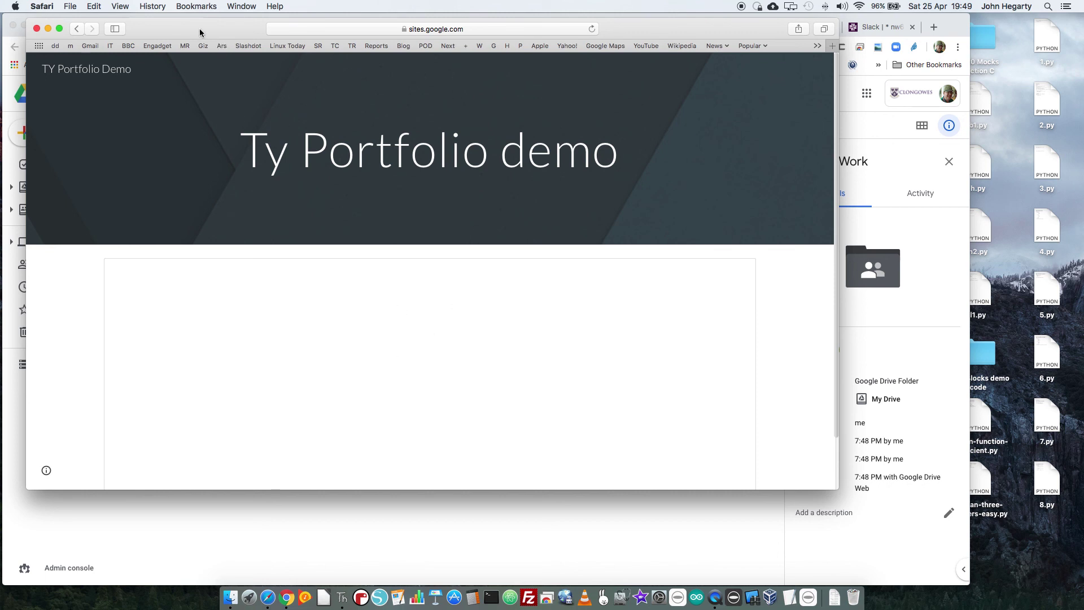
key(super+t)
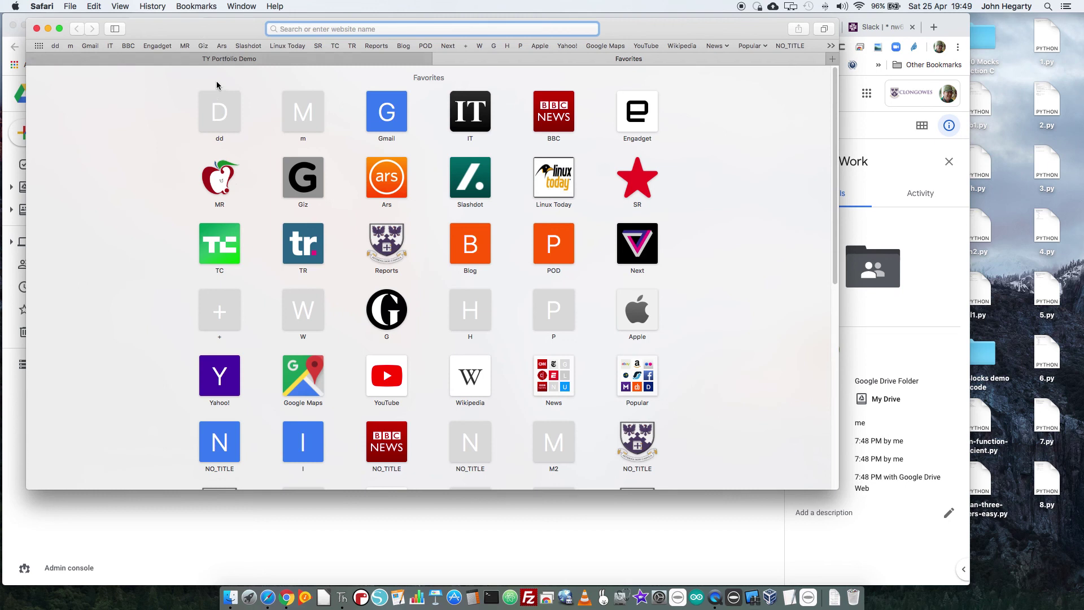
click(264, 59)
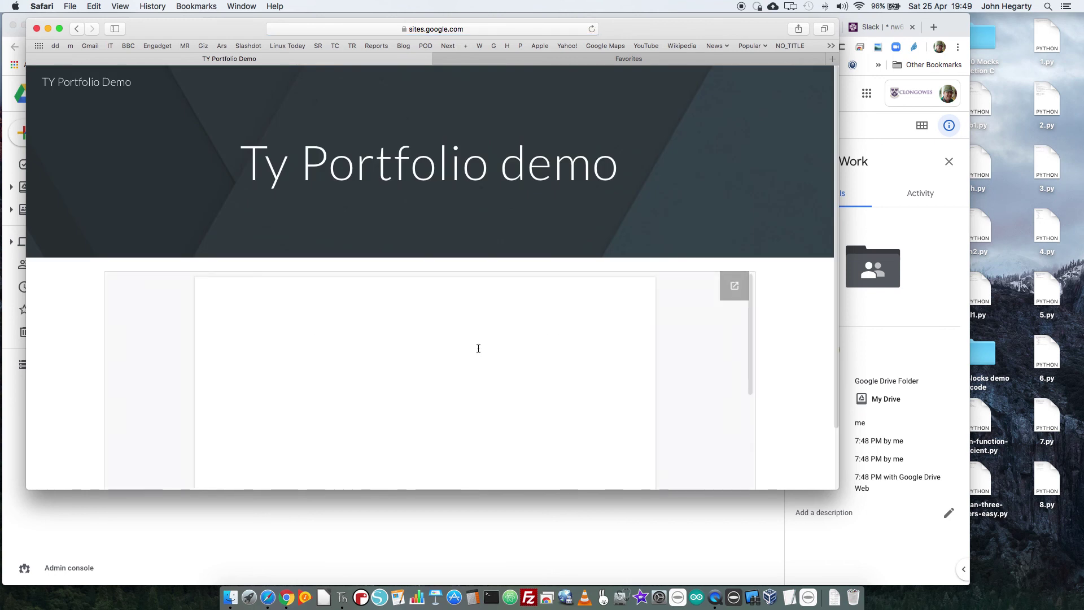
scroll(710, 392, down, 5)
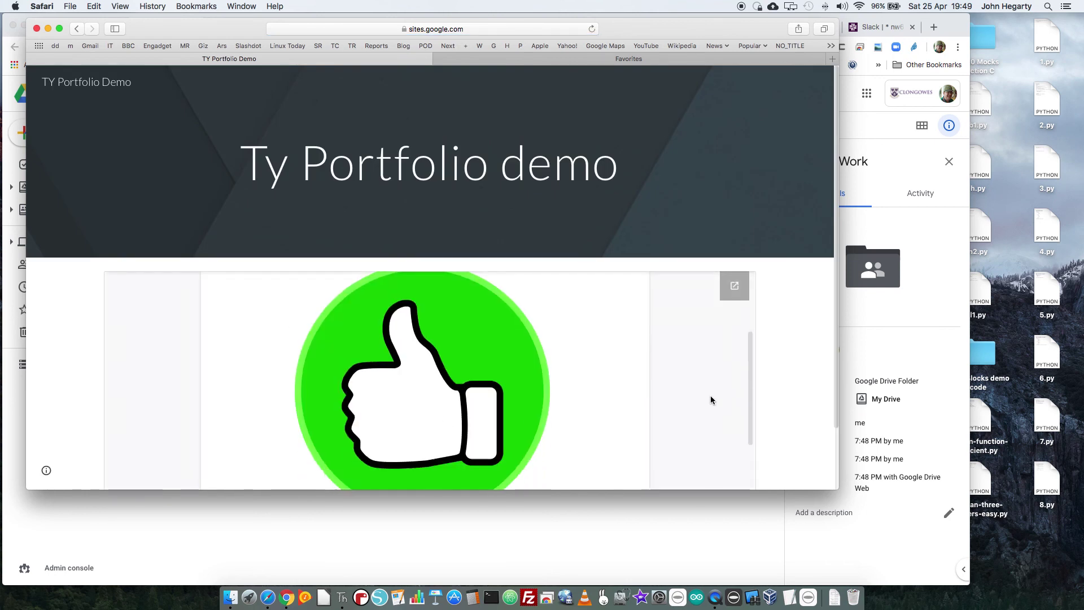